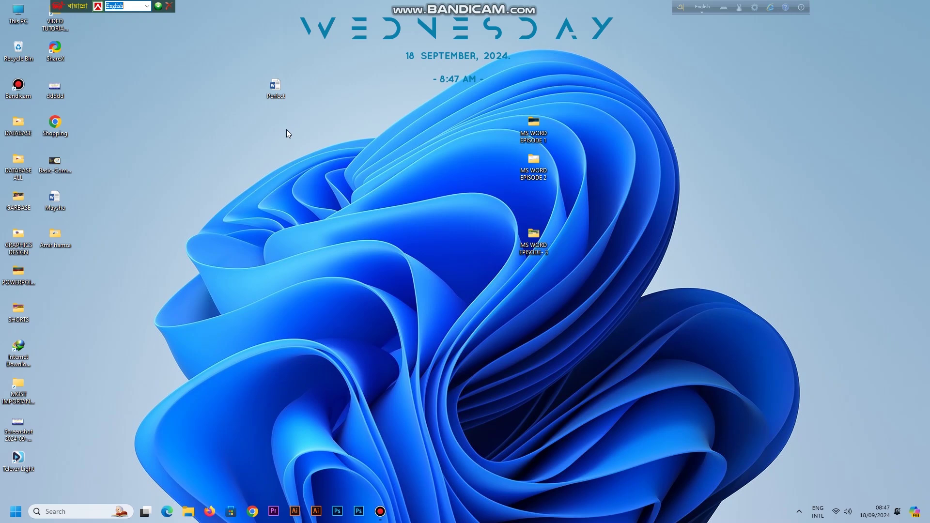
# Step: Open the Perfect document and correct all its misspelled words using the suggestions of the spelling and grammar check
pyautogui.doubleClick(272, 88)
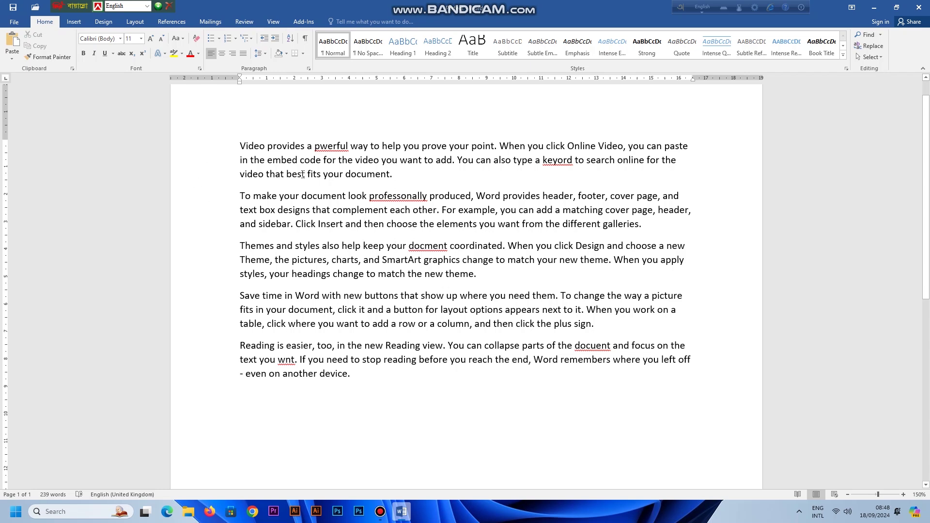
pyautogui.click(251, 22)
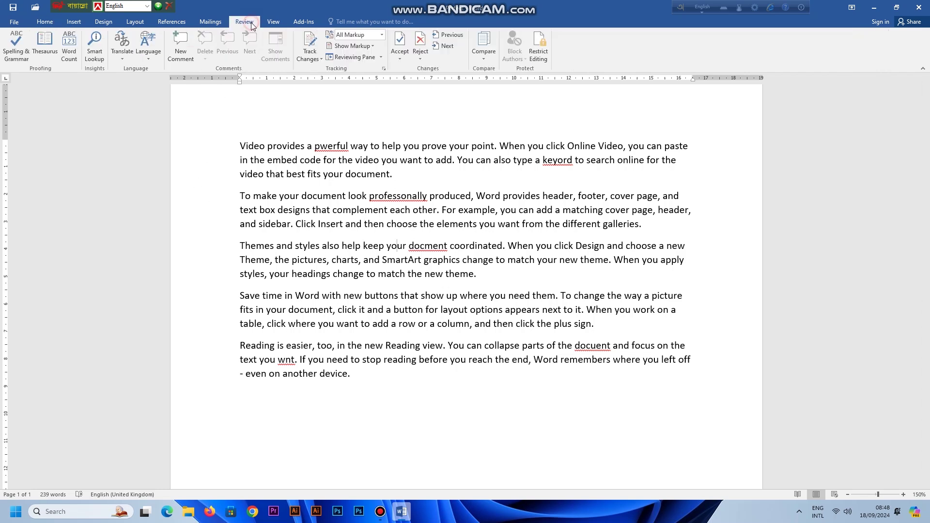
pyautogui.click(18, 56)
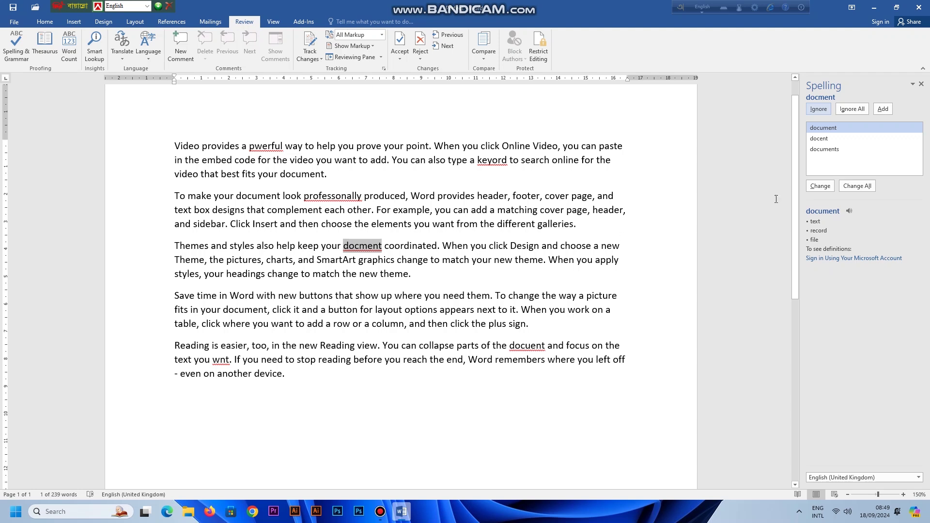
pyautogui.click(822, 187)
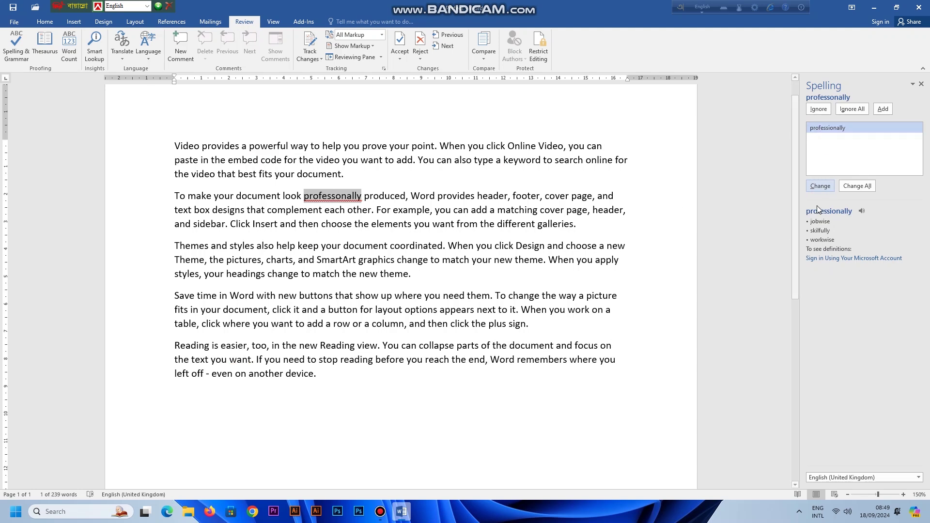
pyautogui.click(822, 187)
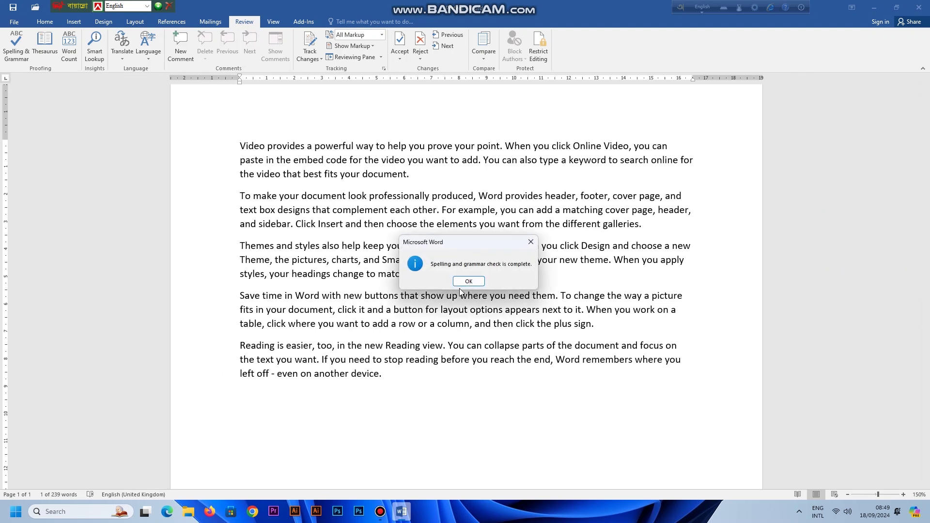
pyautogui.click(466, 281)
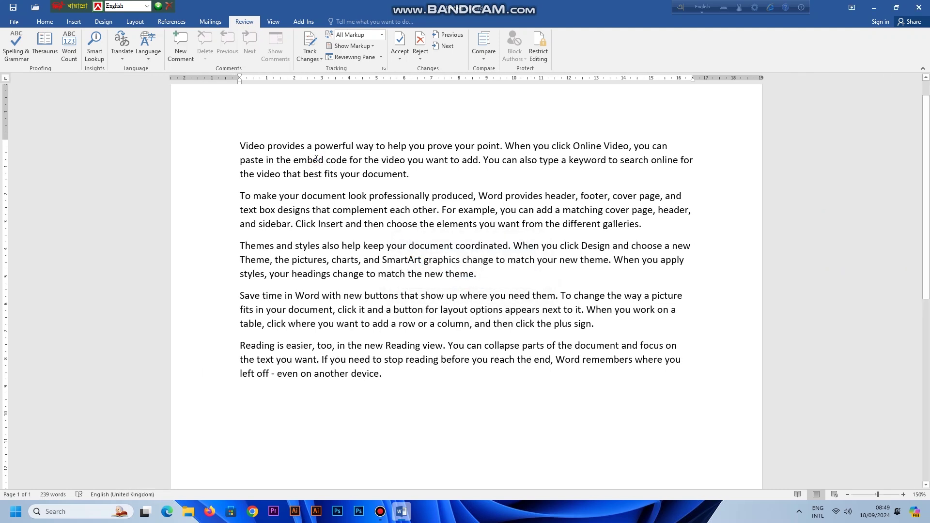
# Step: Misspell "embed" as "embd" in the first paragraph, and correct it with the suggested spelling "embed"
pyautogui.click(316, 160)
pyautogui.press('Delete')
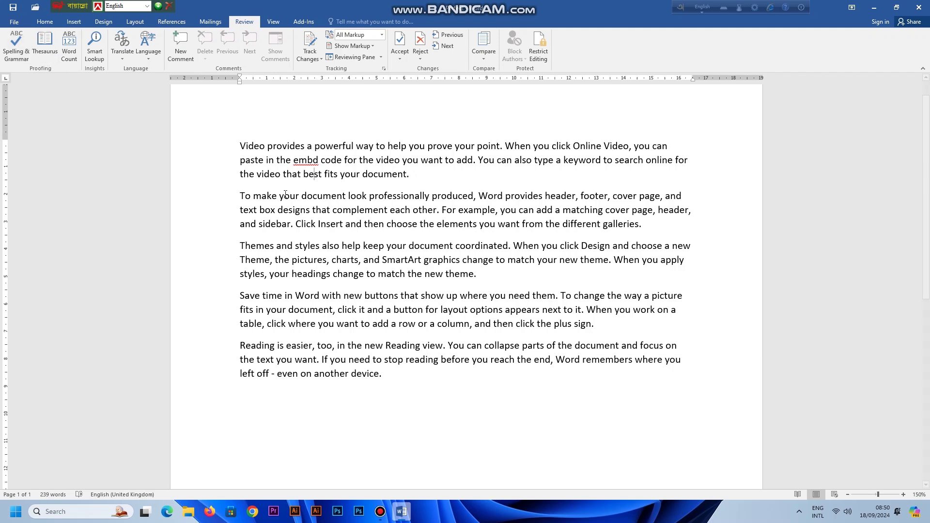
pyautogui.rightClick(308, 160)
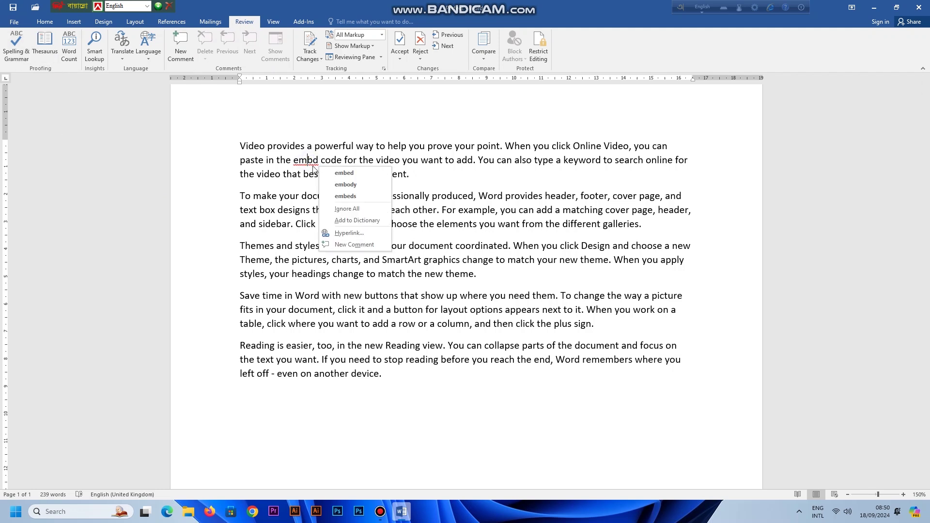
pyautogui.click(344, 173)
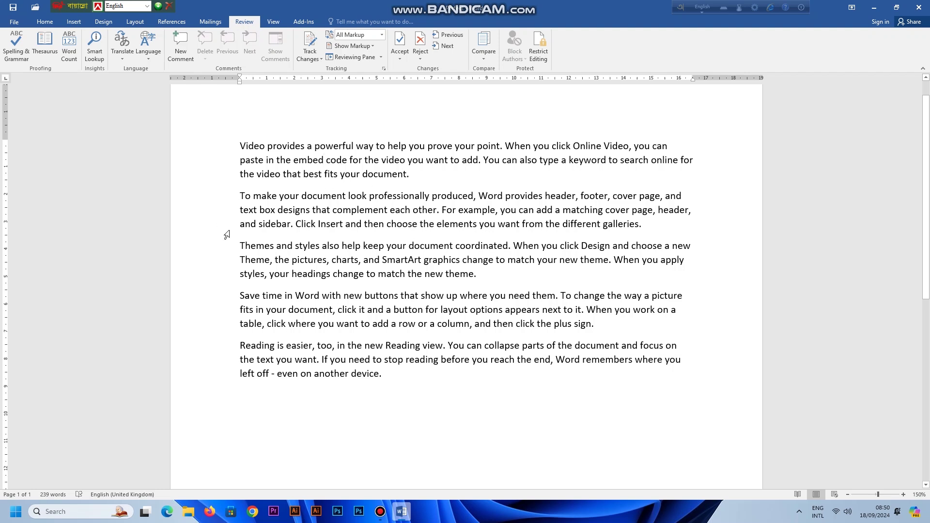
# Step: View the Word Count statistics for the whole document
pyautogui.moveTo(238, 146); pyautogui.dragTo(392, 361)
pyautogui.click(396, 324)
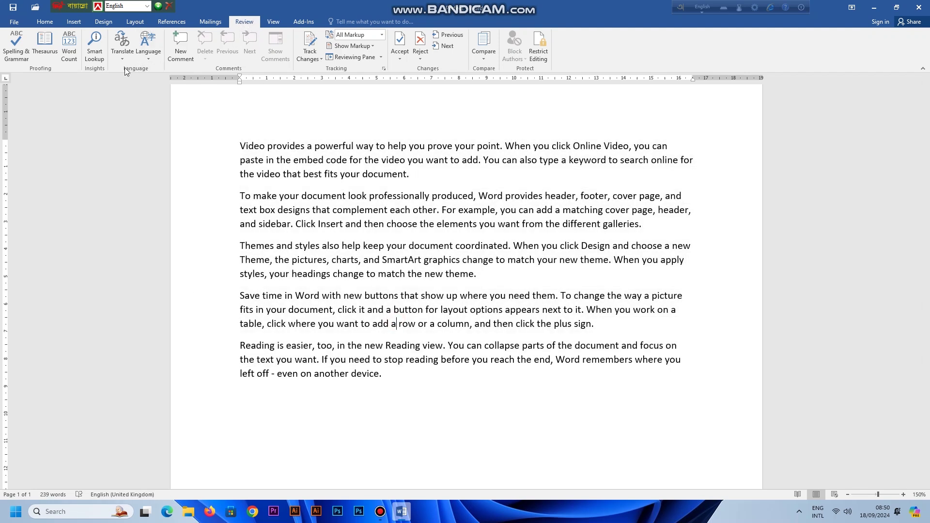
pyautogui.click(72, 43)
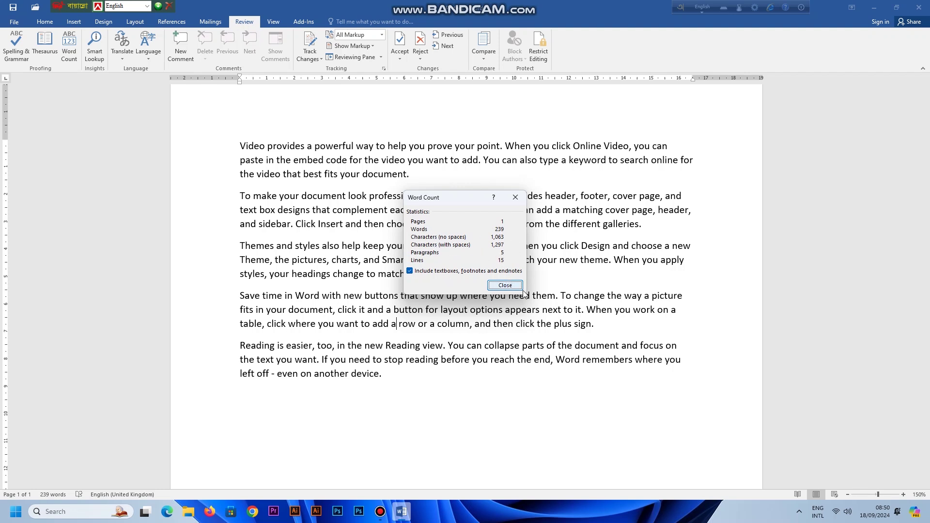
pyautogui.click(506, 286)
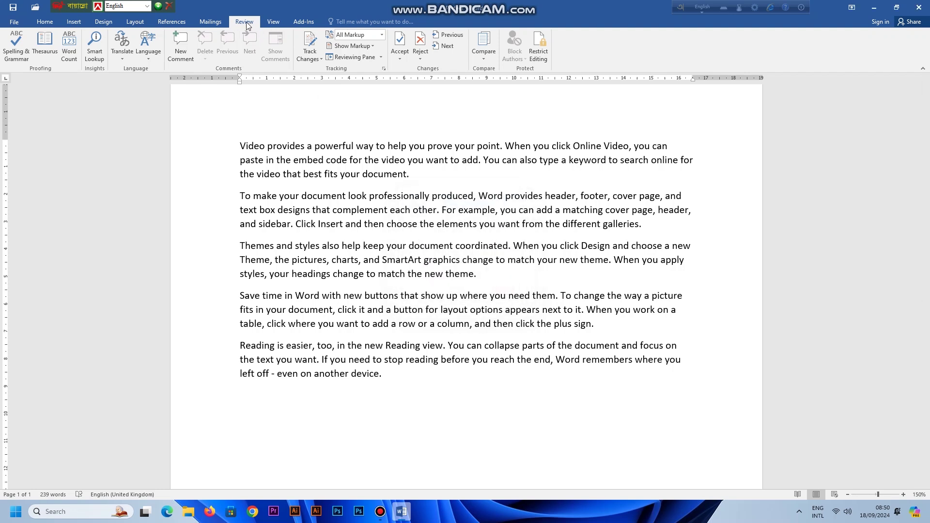
pyautogui.click(72, 47)
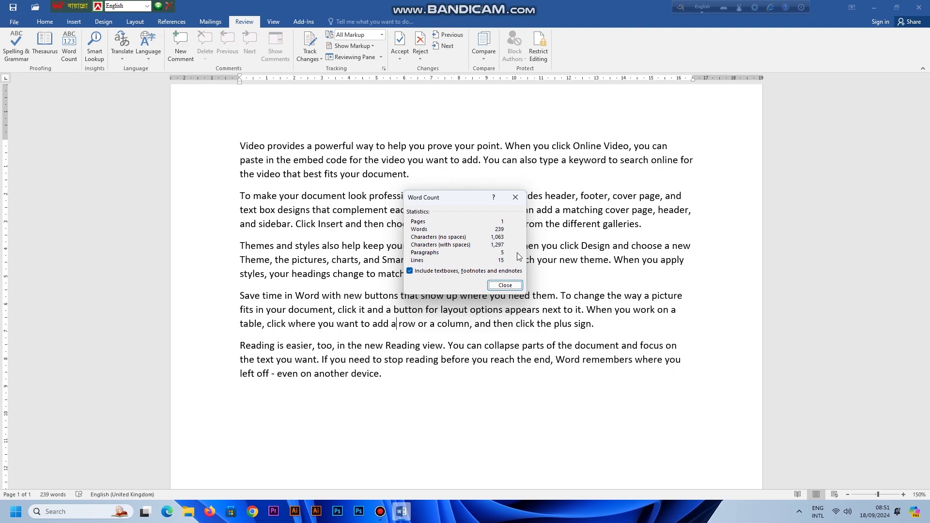
pyautogui.click(505, 286)
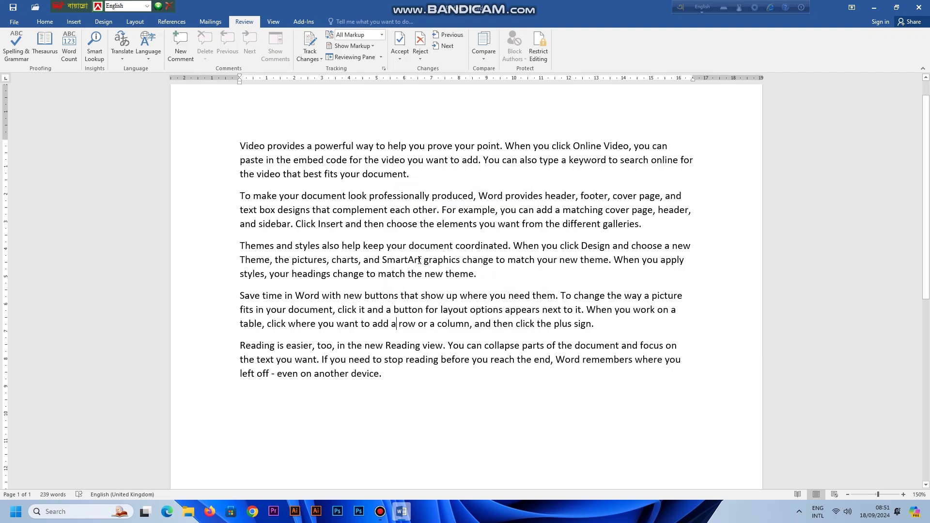
# Step: Add a "Dear" salutation with the recipient's first name above the text, and the closing "Your Ever" with the sender's name below it
pyautogui.click(240, 146)
pyautogui.press('Return')
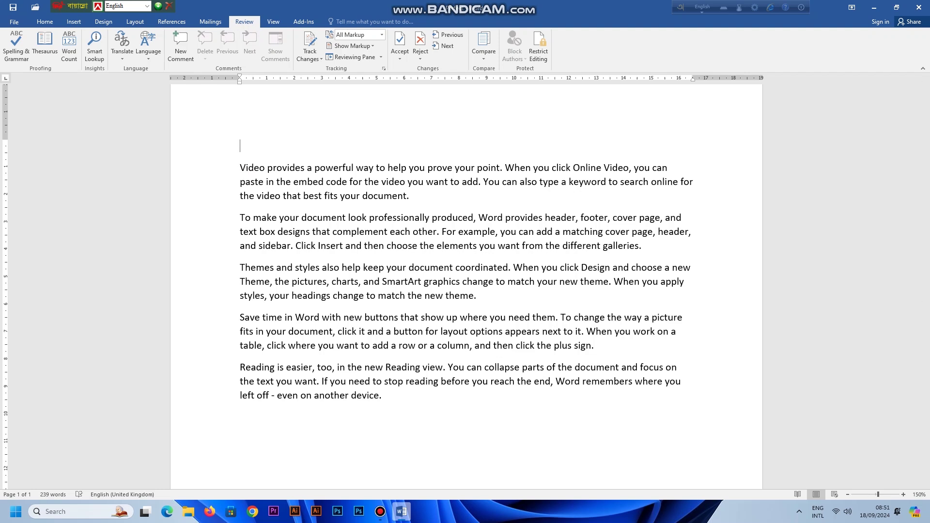
pyautogui.write('Dear Rahim')
pyautogui.click(408, 401)
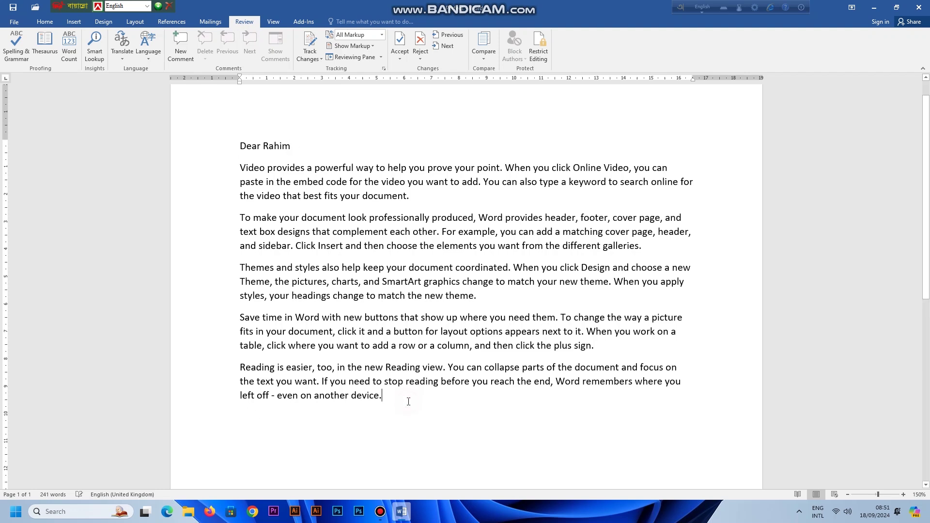
pyautogui.press('Return')
pyautogui.write('Your Ev')
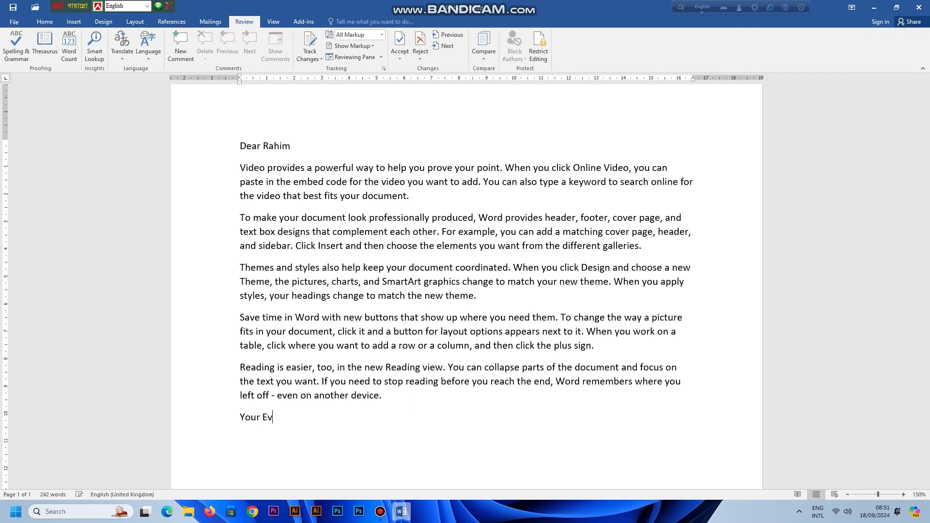
pyautogui.write('er Asif')
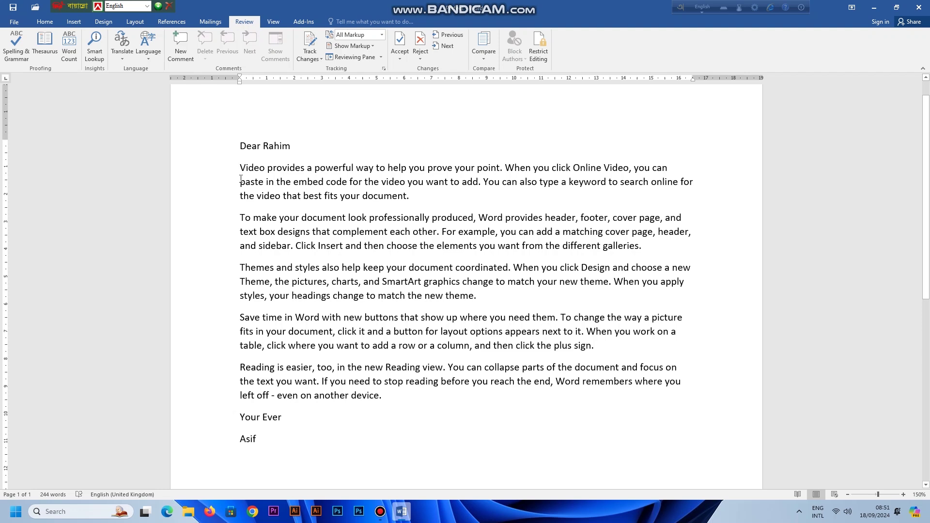
# Step: Start an envelope for the letter and enter "To", the recipient's name and the full postal address as delivery address
pyautogui.click(241, 145)
pyautogui.click(213, 22)
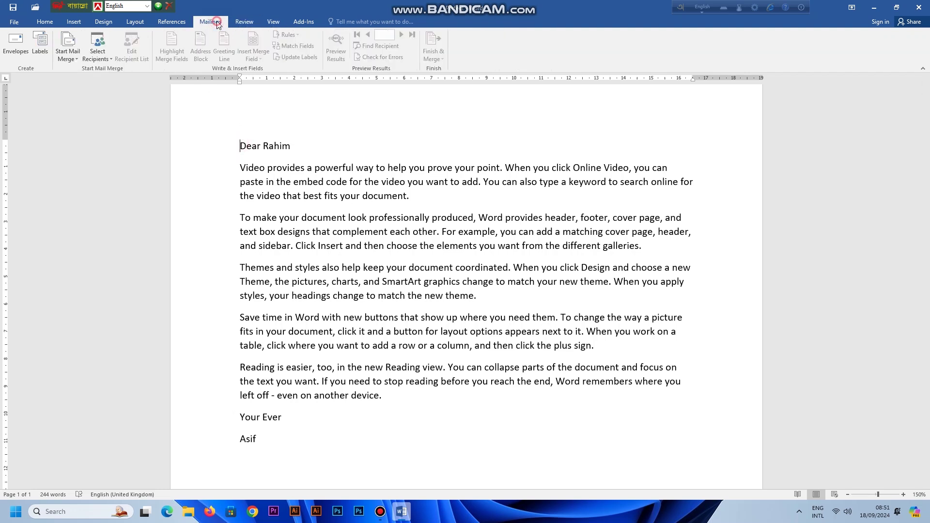
pyautogui.click(9, 45)
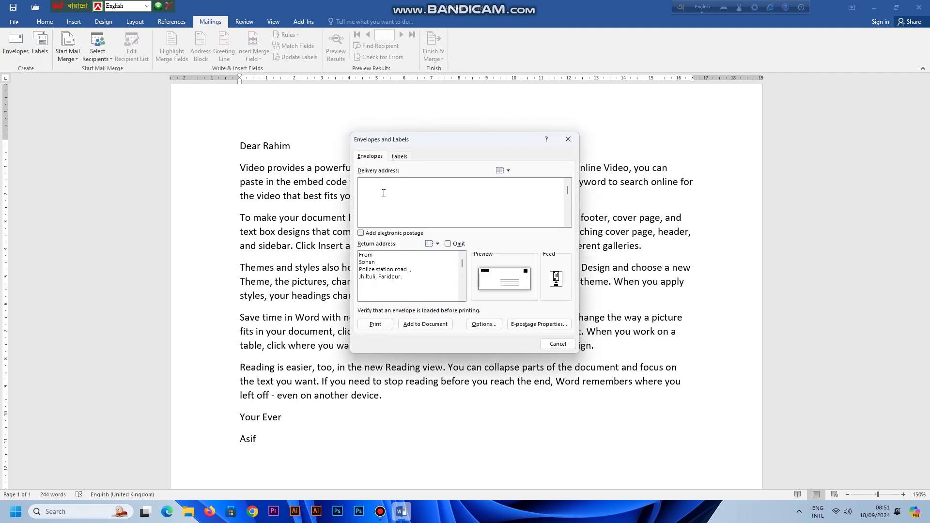
pyautogui.write('t')
pyautogui.press('BackSpace')
pyautogui.write('o ')
pyautogui.write('Rahim')
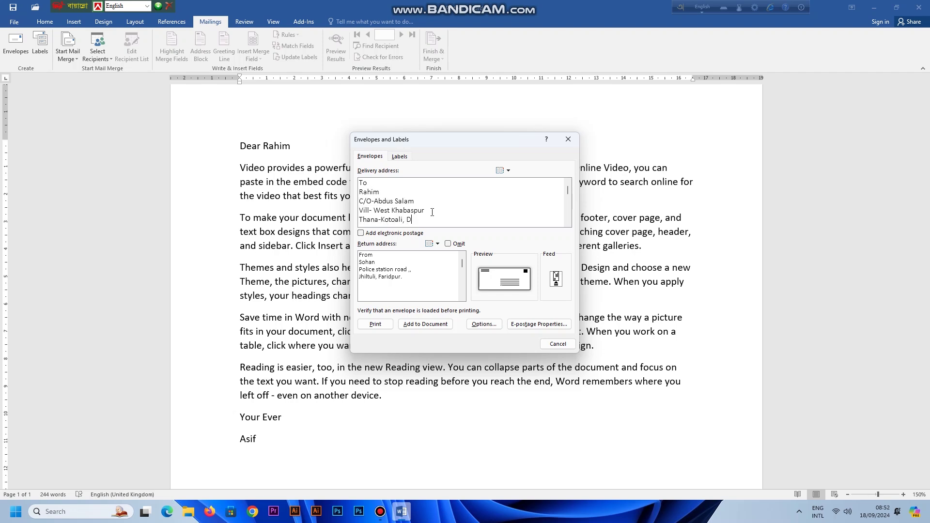
pyautogui.write('ist-Faridpur')
# Step: Replace the name in the return address with the sender's name, and add the envelope to the document, saving that address as default
pyautogui.click(377, 263)
pyautogui.moveTo(376, 262); pyautogui.dragTo(348, 266)
pyautogui.write('Af')
pyautogui.write('sif')
pyautogui.click(423, 325)
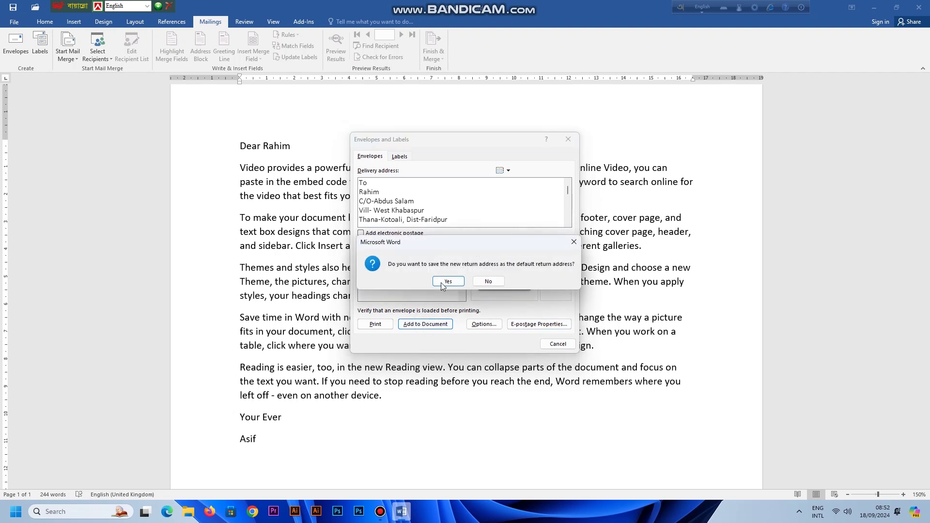
pyautogui.click(445, 285)
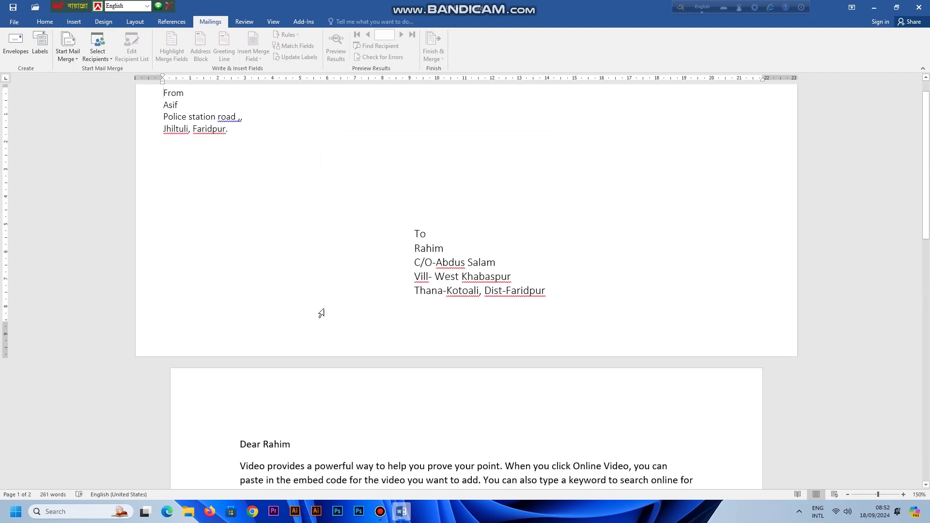
# Step: Draw a rectangle about 24.6 cm wide and 10.5 cm high covering the entire envelope page
pyautogui.scroll(1, 338, 276)
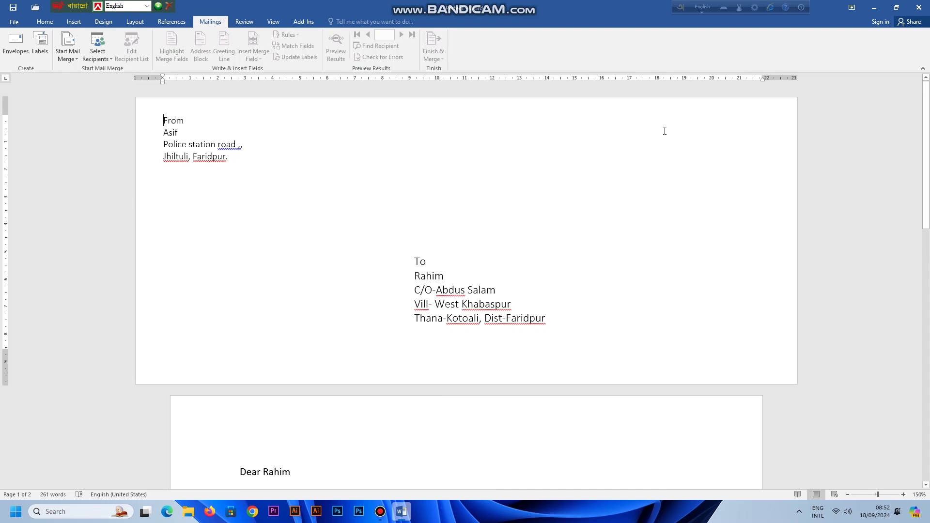
pyautogui.click(75, 23)
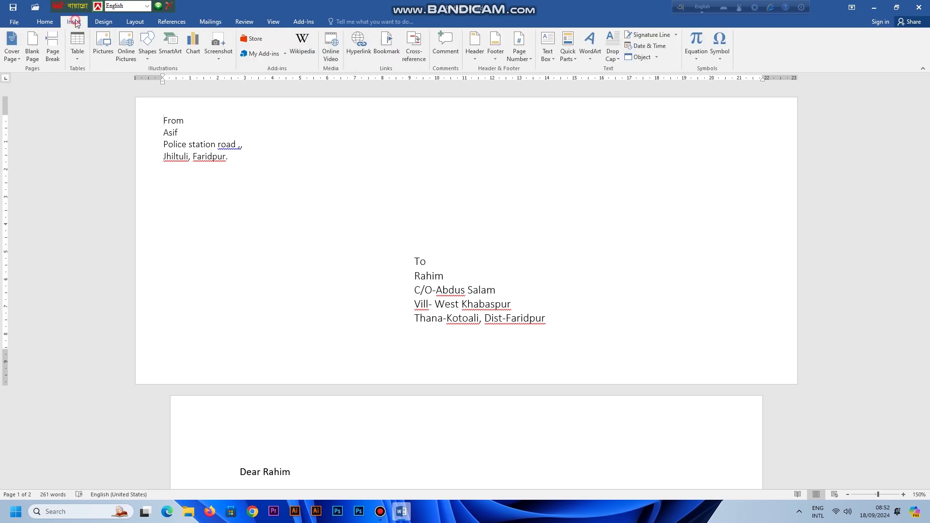
pyautogui.click(147, 48)
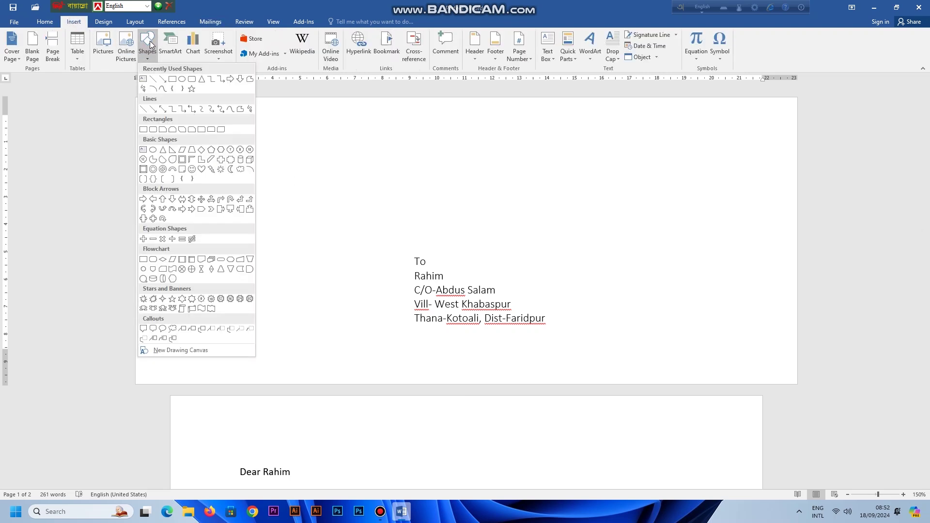
pyautogui.click(173, 80)
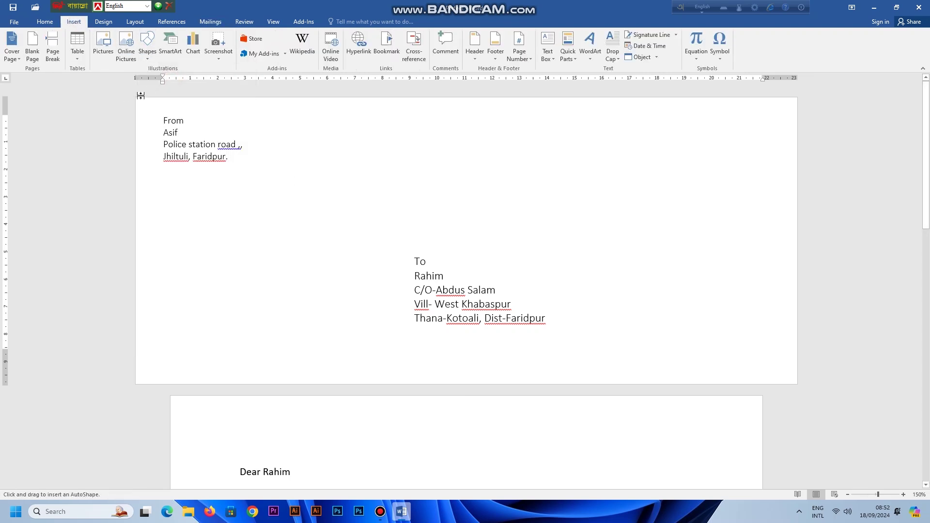
pyautogui.moveTo(140, 104)
pyautogui.mouseDown()
pyautogui.moveTo(739, 397)
pyautogui.moveTo(818, 371)
pyautogui.moveTo(812, 387)
pyautogui.mouseUp()
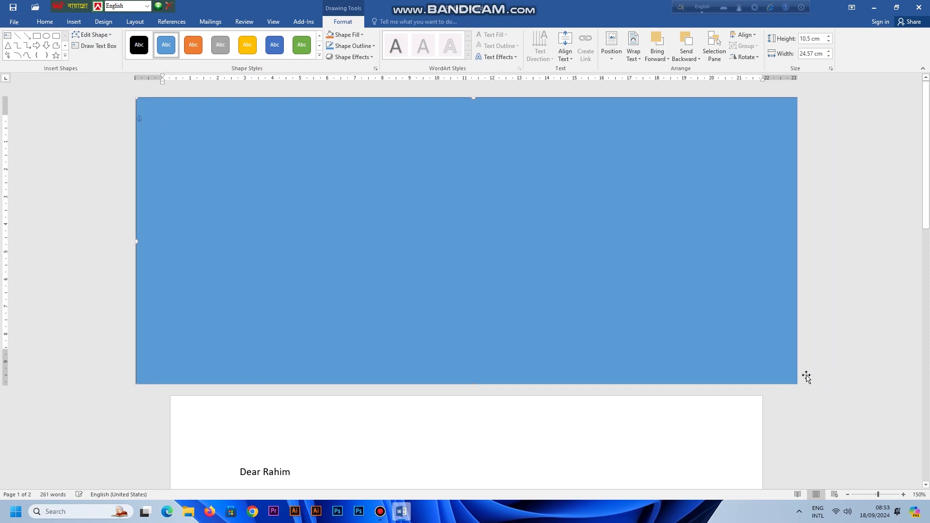
# Step: Send the blue rectangle on the envelope page behind the text
pyautogui.rightClick(358, 150)
pyautogui.moveTo(407, 257)
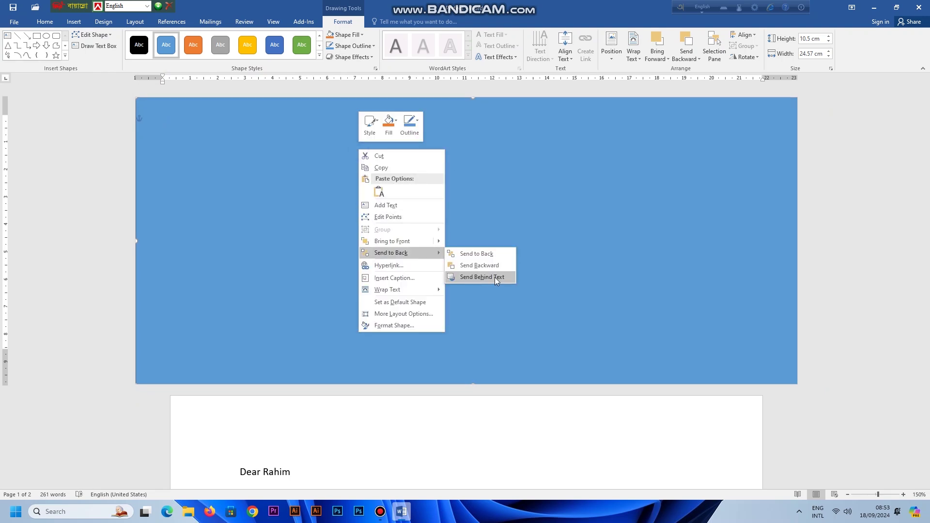
pyautogui.click(483, 281)
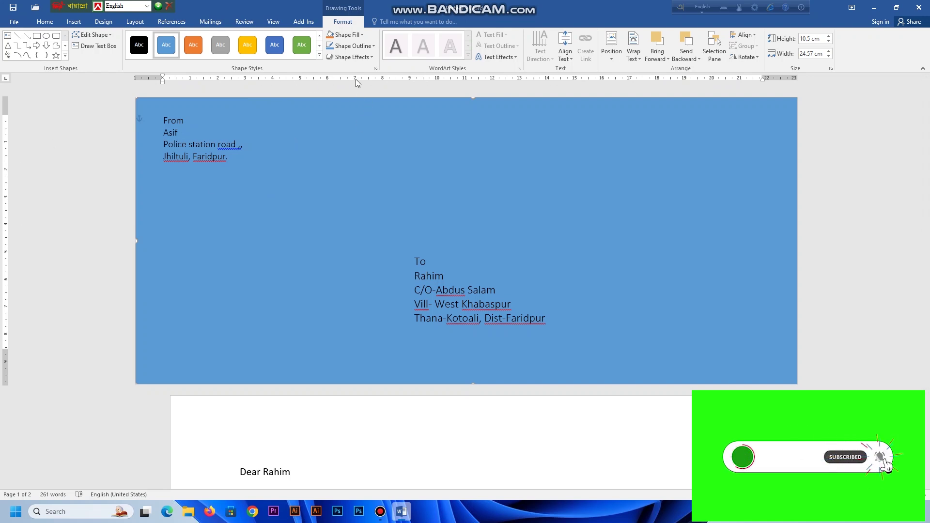
# Step: Hide the ruler and show it again
pyautogui.click(273, 23)
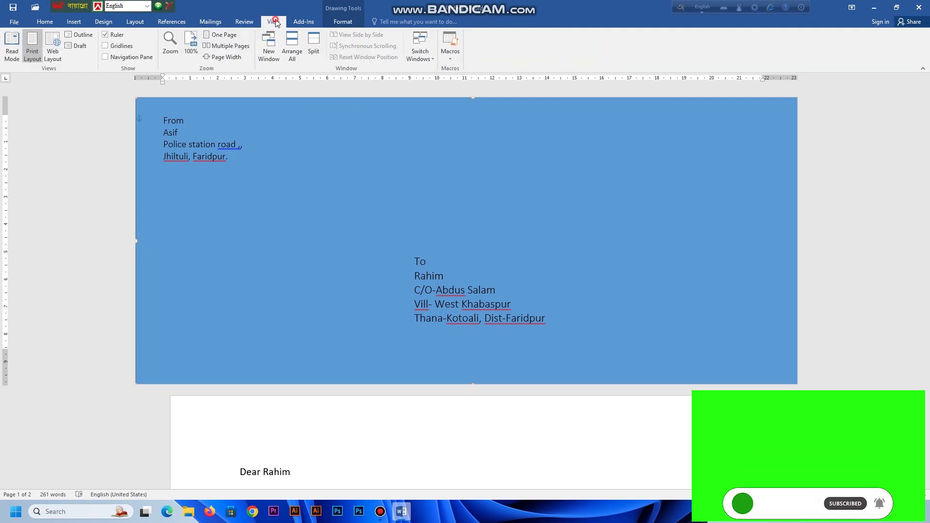
pyautogui.click(106, 35)
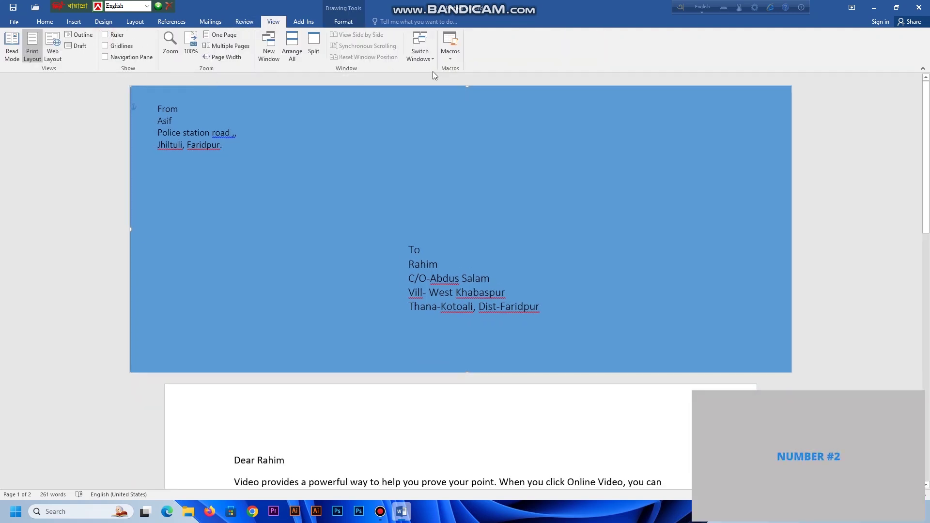
pyautogui.click(106, 34)
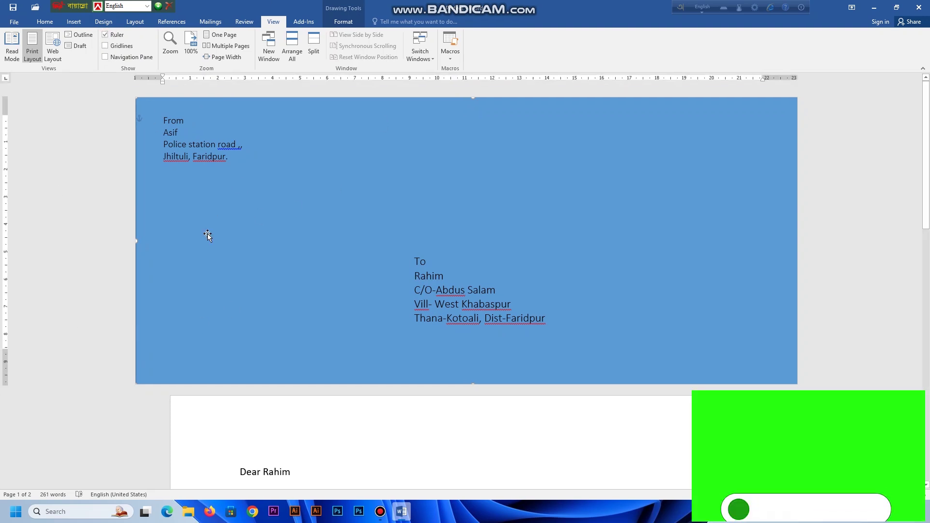
# Step: Turn on the gridlines and check them on the letter page
pyautogui.scroll(-3, 226, 259)
pyautogui.scroll(1, 225, 255)
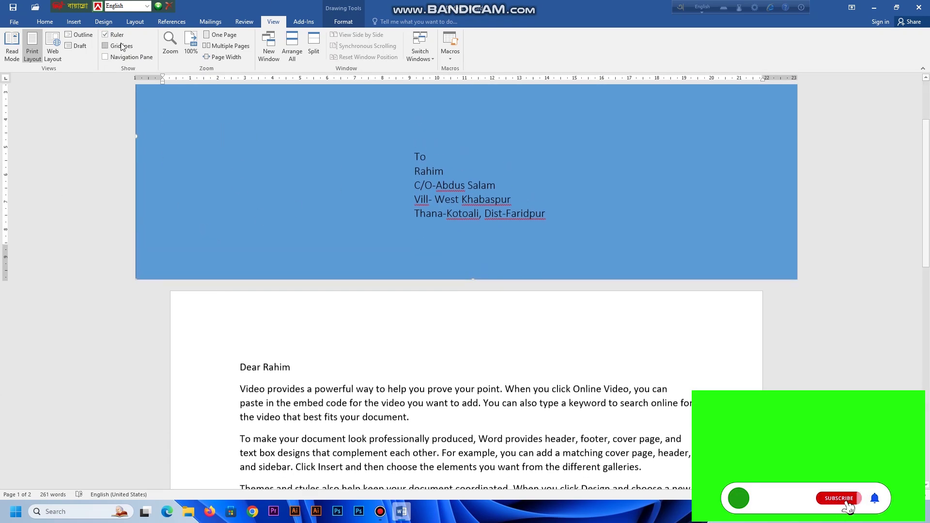
pyautogui.click(105, 46)
pyautogui.scroll(-4, 214, 279)
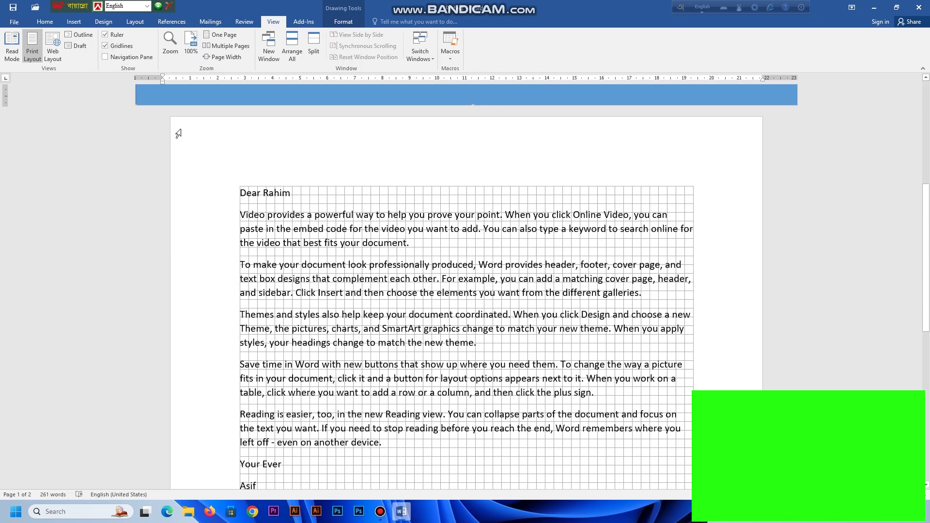
# Step: Turn off the gridlines and collapse the ribbon
pyautogui.click(106, 46)
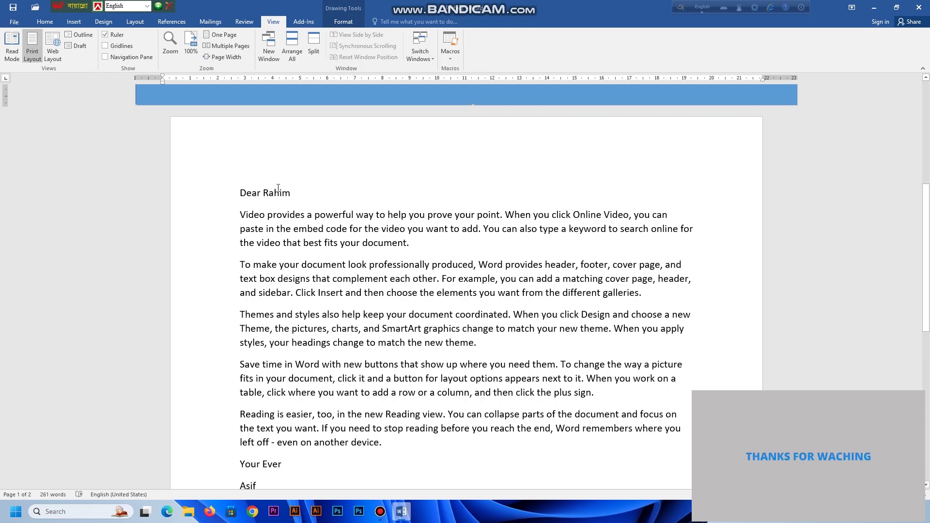
pyautogui.rightClick(156, 70)
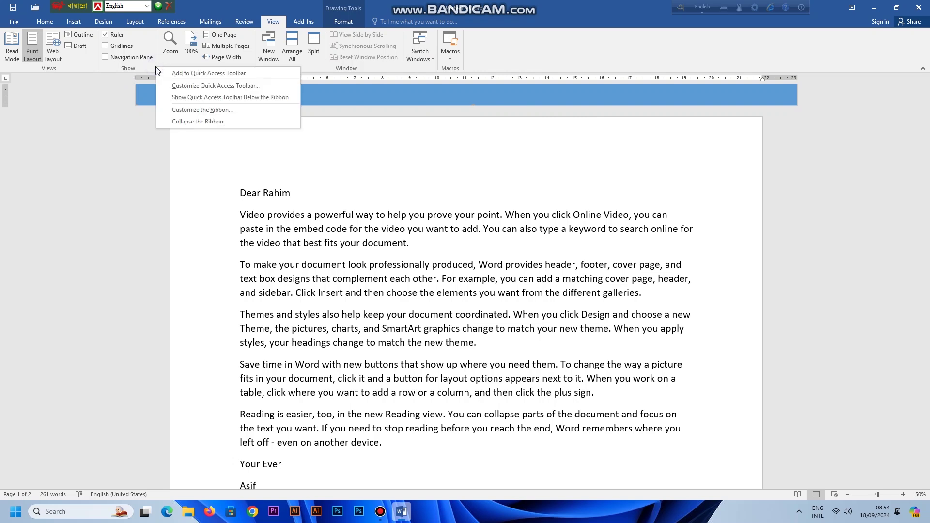
pyautogui.click(182, 122)
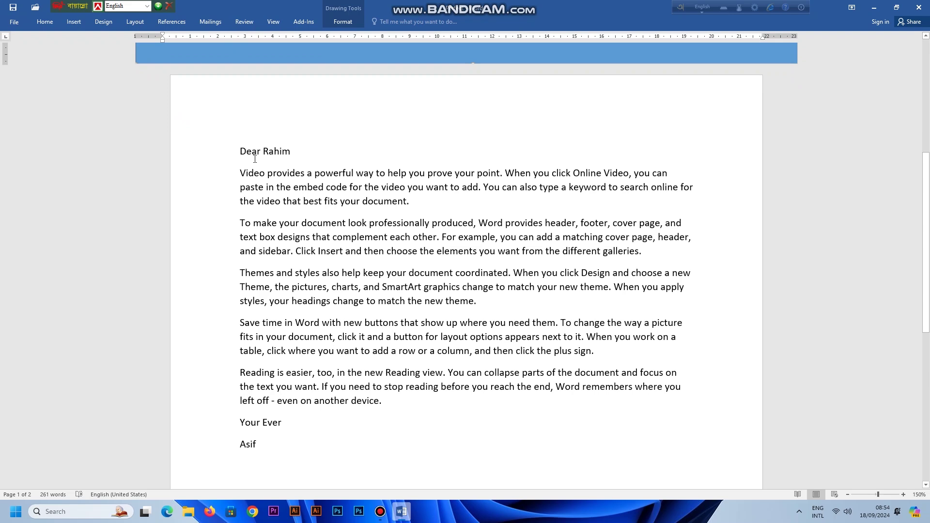
# Step: Open the letter page's header for editing and enter "Perfect Computer" in it
pyautogui.scroll(10, 255, 159)
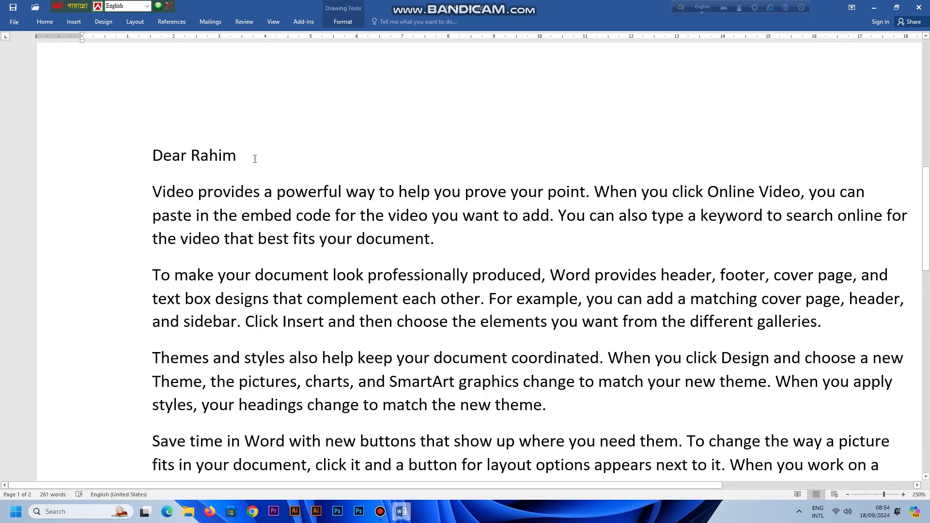
pyautogui.scroll(-10, 255, 159)
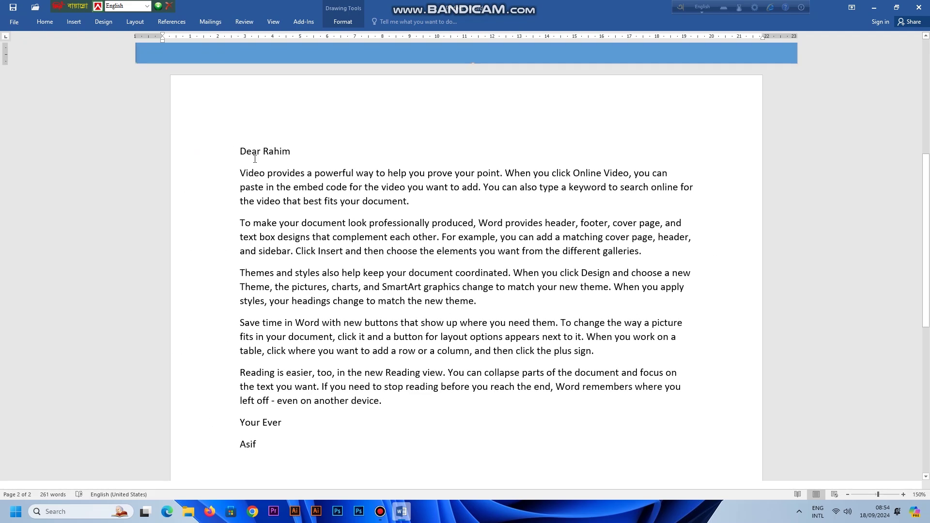
pyautogui.scroll(-1, 255, 159)
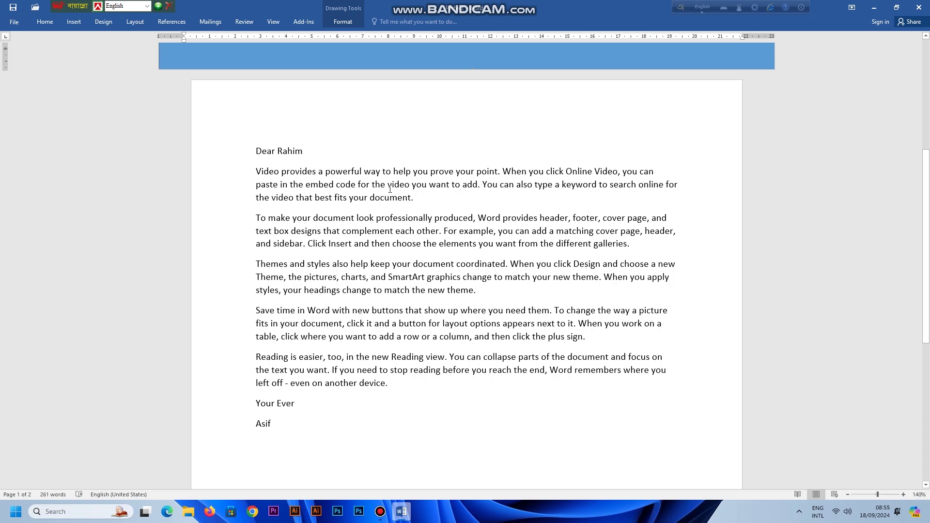
pyautogui.doubleClick(406, 93)
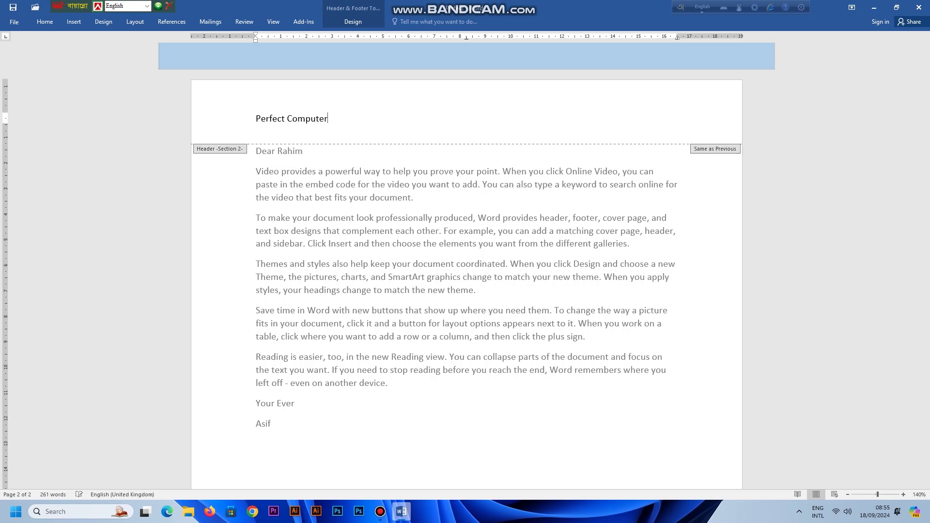
# Step: Enter "The End" in the letter page's footer, centre it and leave header and footer editing
pyautogui.scroll(-5, 598, 129)
pyautogui.click(310, 433)
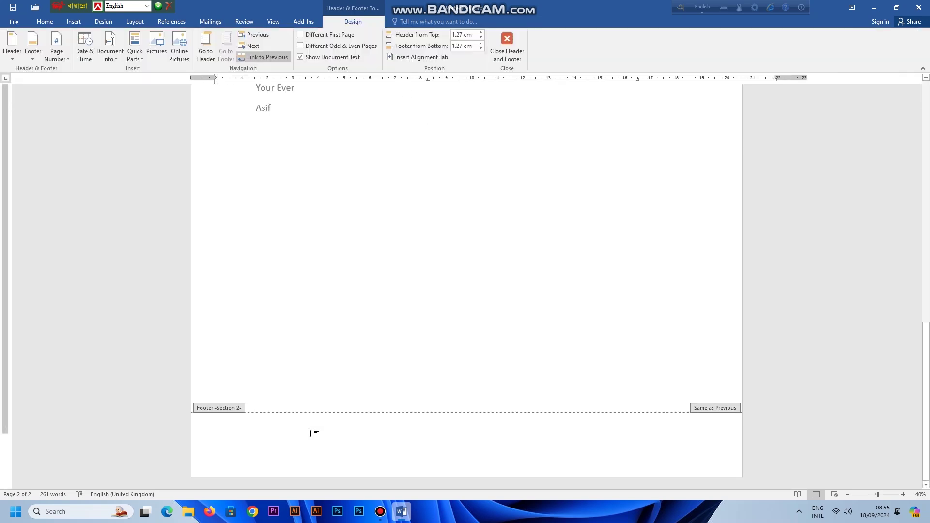
pyautogui.write('The End')
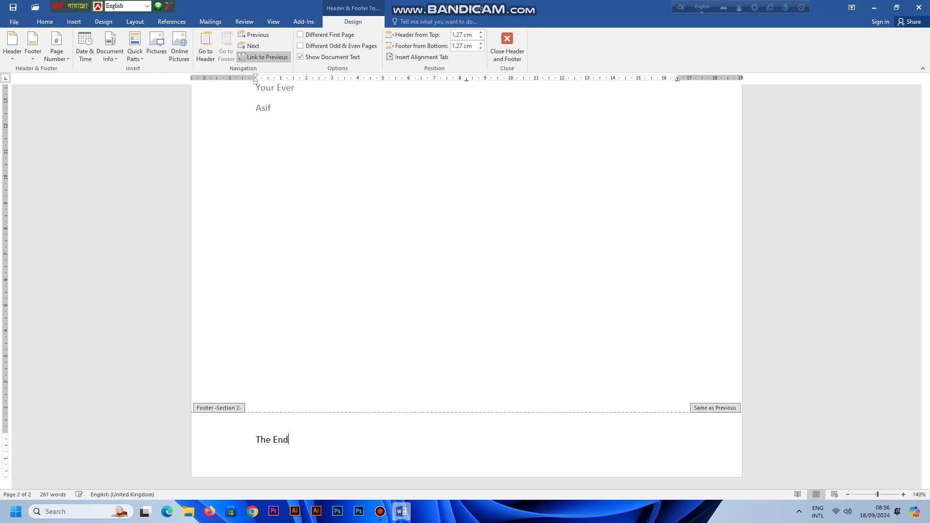
pyautogui.click(45, 21)
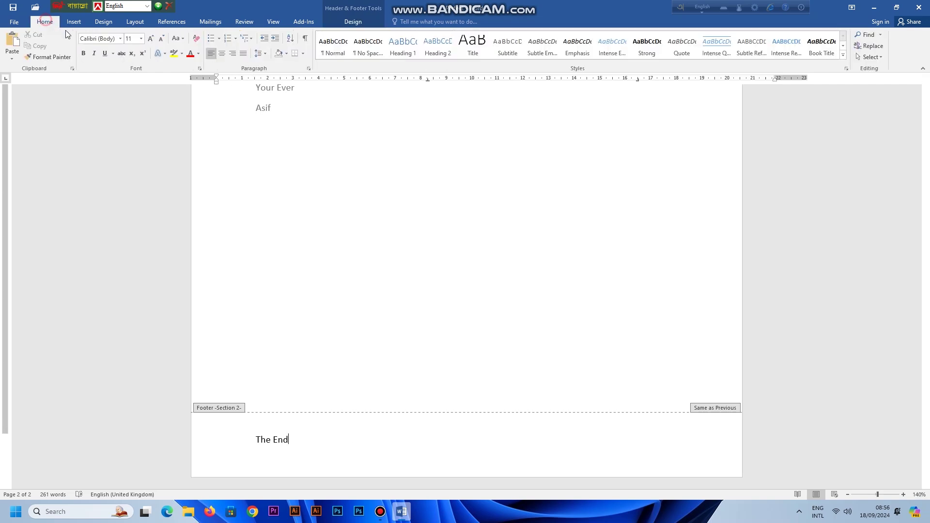
pyautogui.click(220, 56)
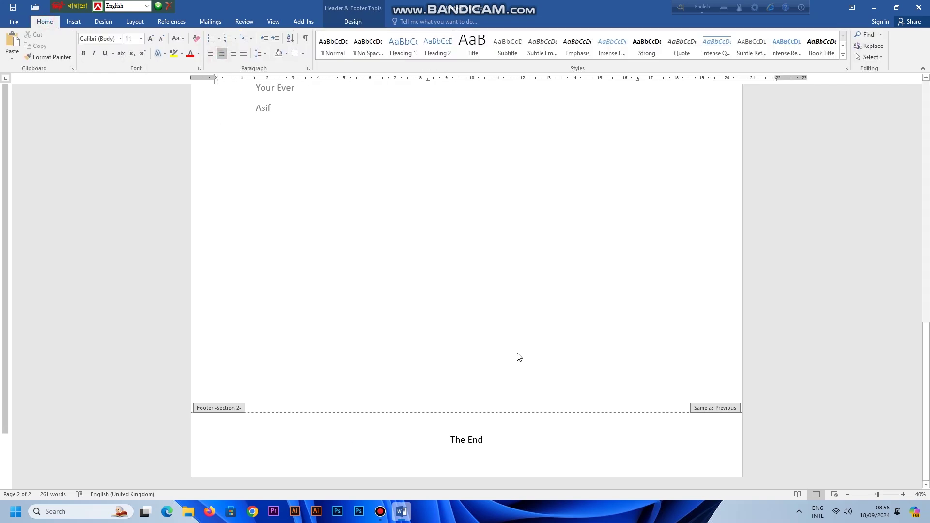
pyautogui.scroll(20, 270, 201)
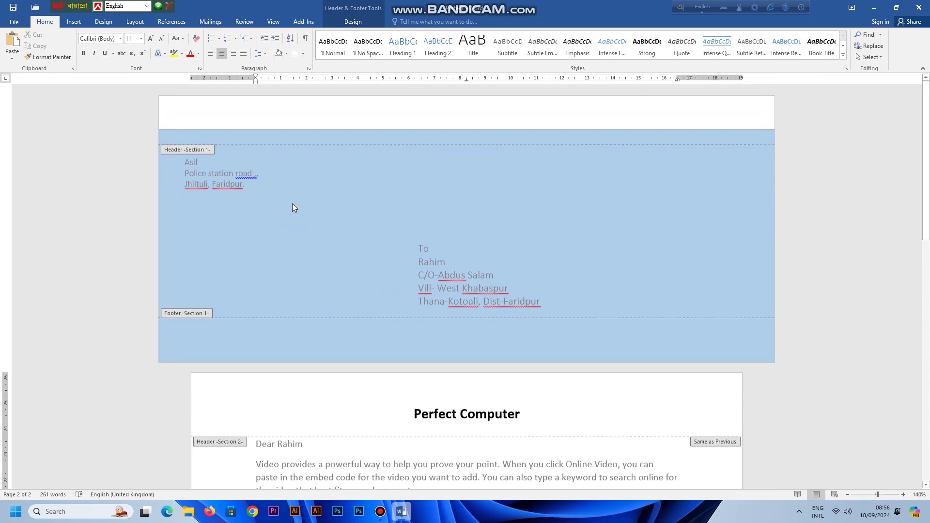
pyautogui.press('Escape')
# Step: Remove the header with the blue page-number graphic from the letter page
pyautogui.click(73, 22)
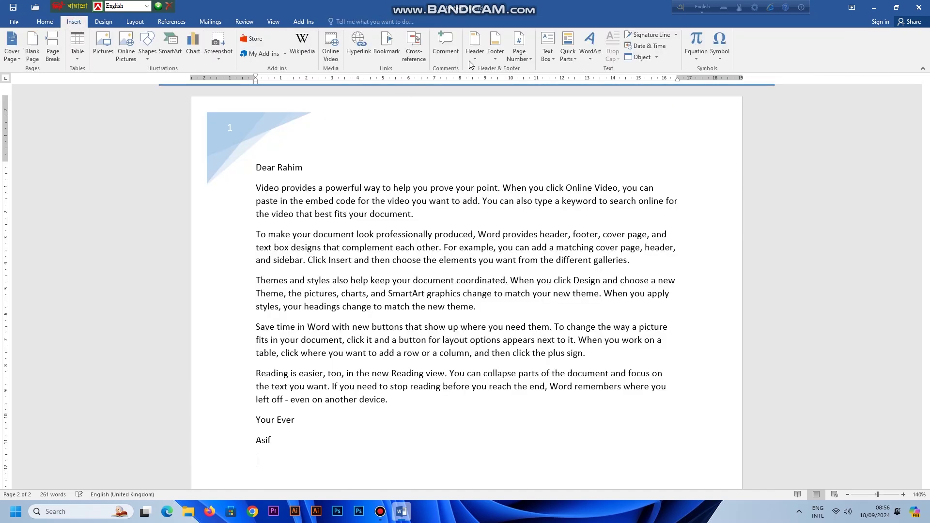
pyautogui.click(473, 57)
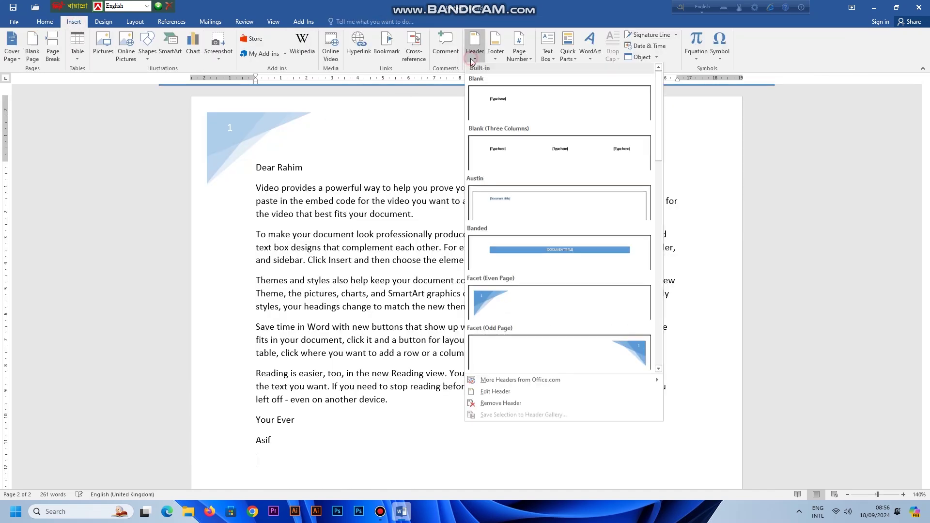
pyautogui.click(498, 405)
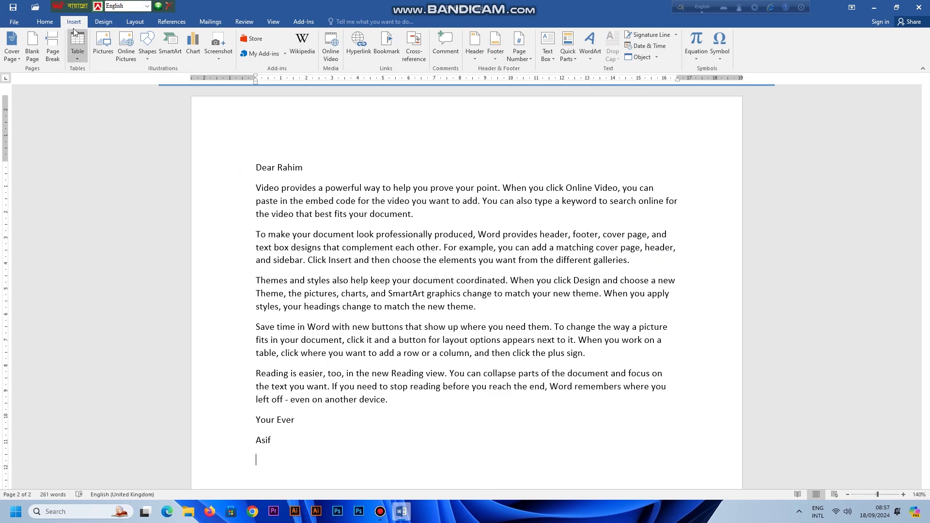
# Step: Look through the built-in header and footer designs
pyautogui.click(475, 55)
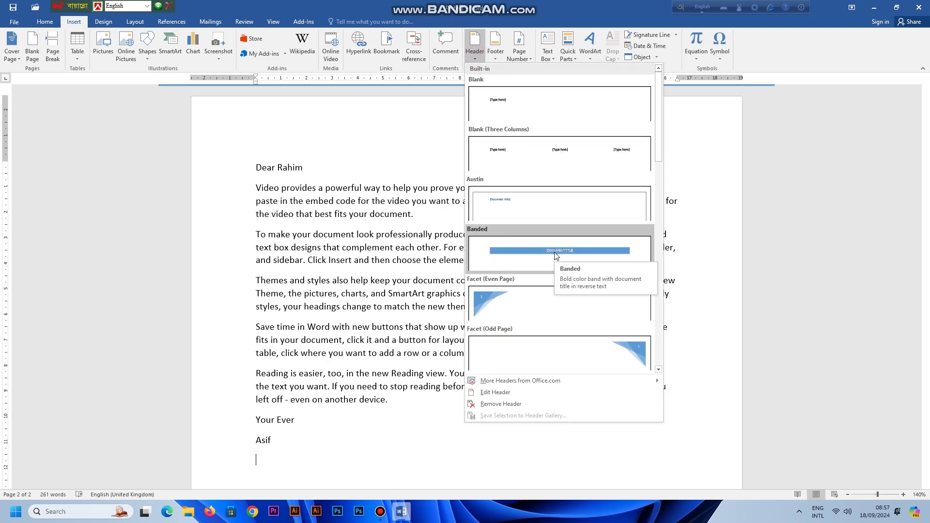
pyautogui.click(495, 52)
pyautogui.click(495, 52)
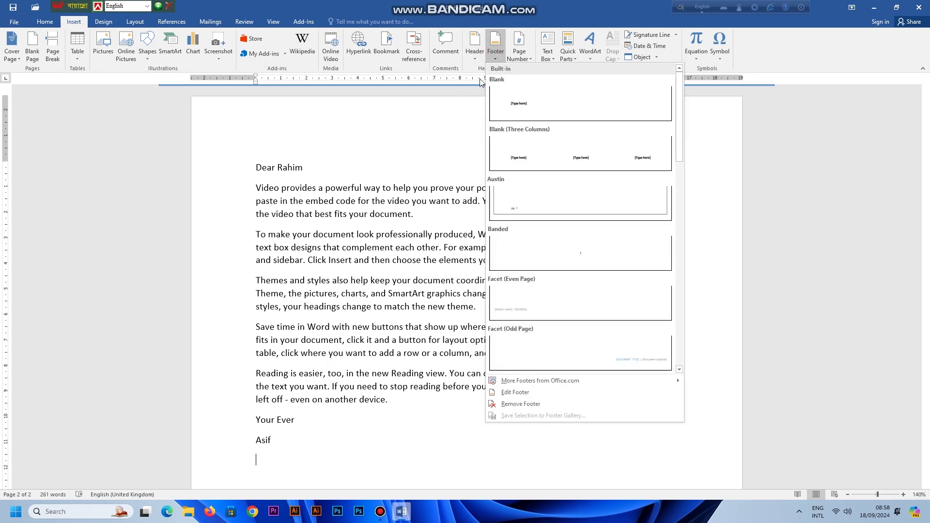
pyautogui.click(475, 49)
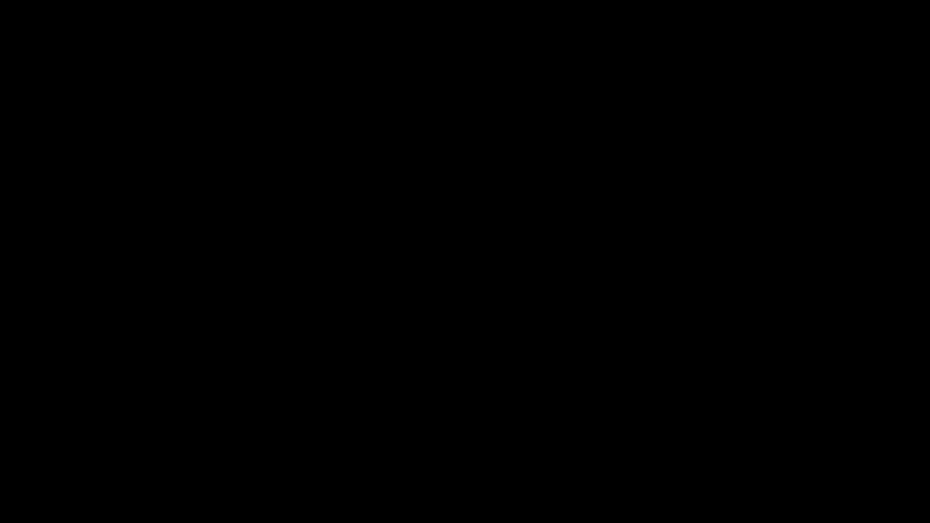